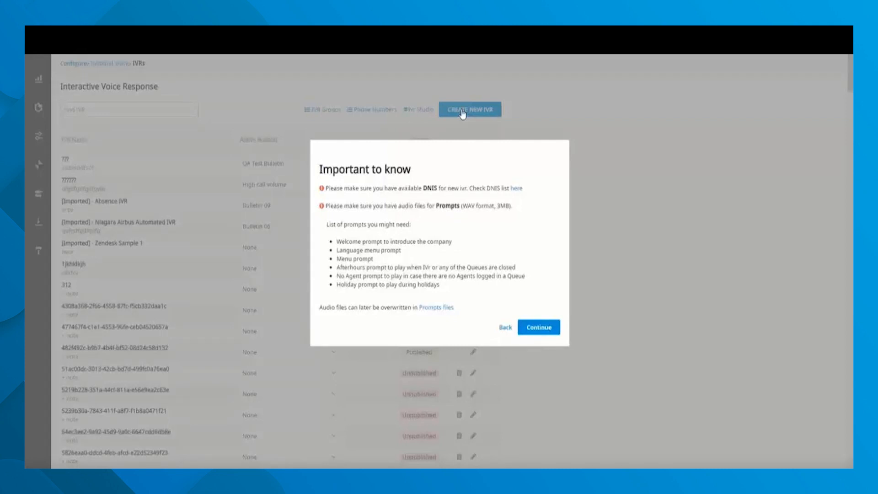
# Proceed with creating the new IVR and name it "1A - Simple IVR Test #3 (AV)"
pyautogui.click(539, 327)
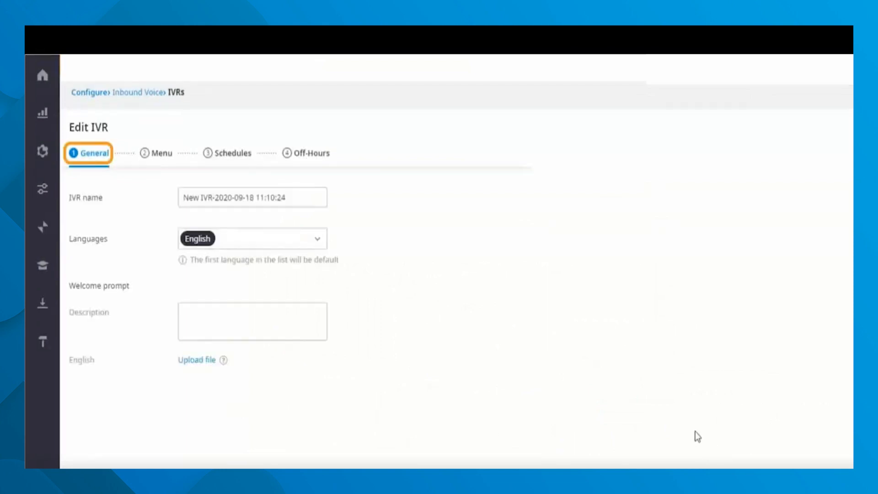
pyautogui.moveTo(300, 206); pyautogui.dragTo(185, 192)
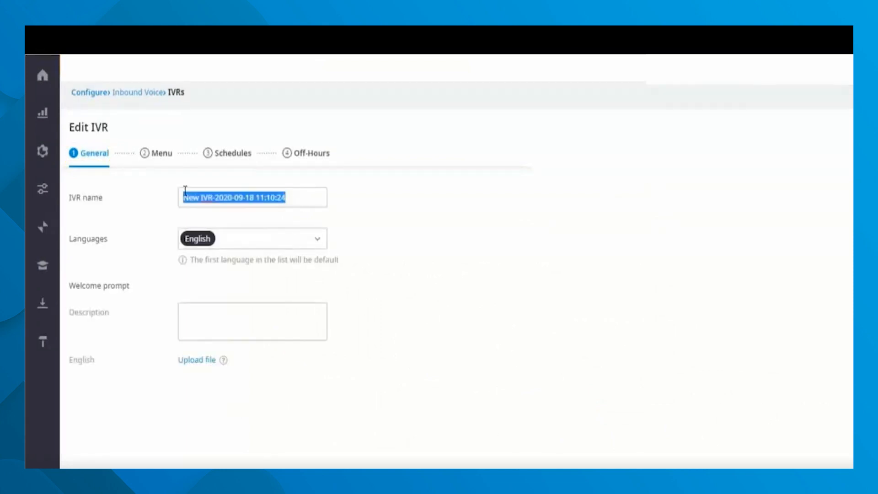
pyautogui.press('BackSpace')
pyautogui.write('TA')
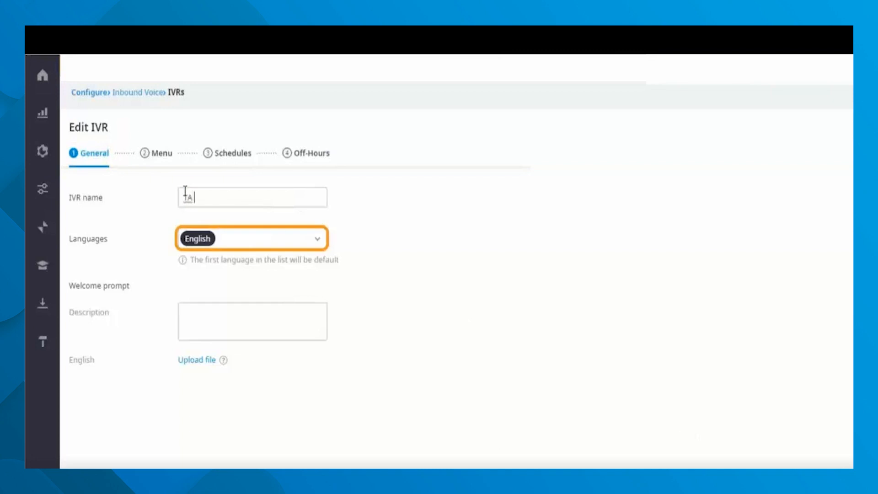
pyautogui.write(' - Simple IVR Test #3')
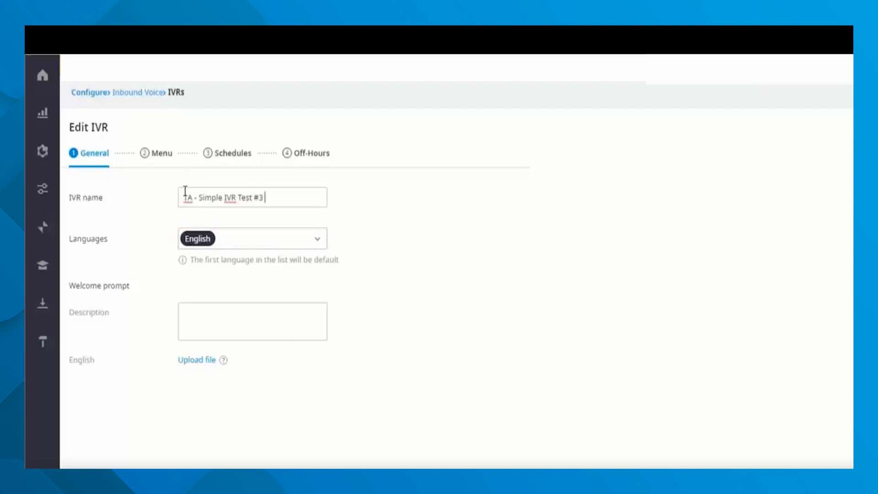
pyautogui.write(' (AV')
# Describe the welcome prompt as "Welcomes the caller to our company." and upload its English audio file
pyautogui.click(261, 319)
pyautogui.write('Welcomes the caller to our company.')
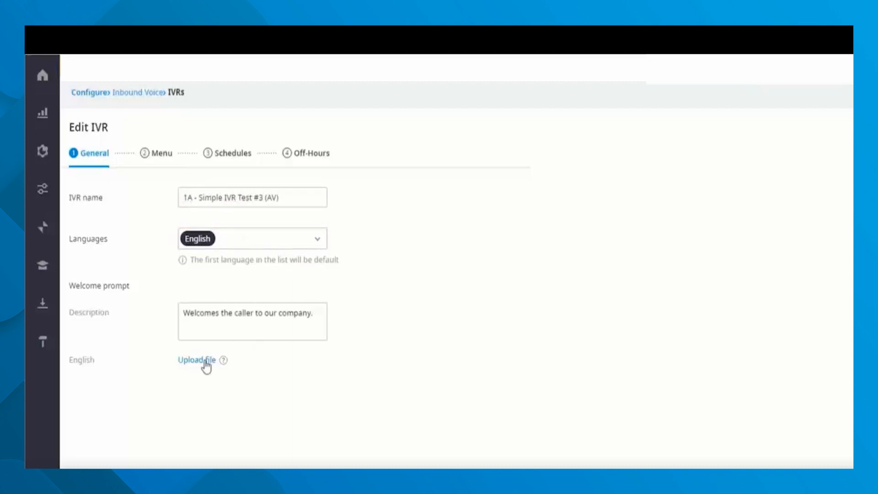
pyautogui.click(204, 361)
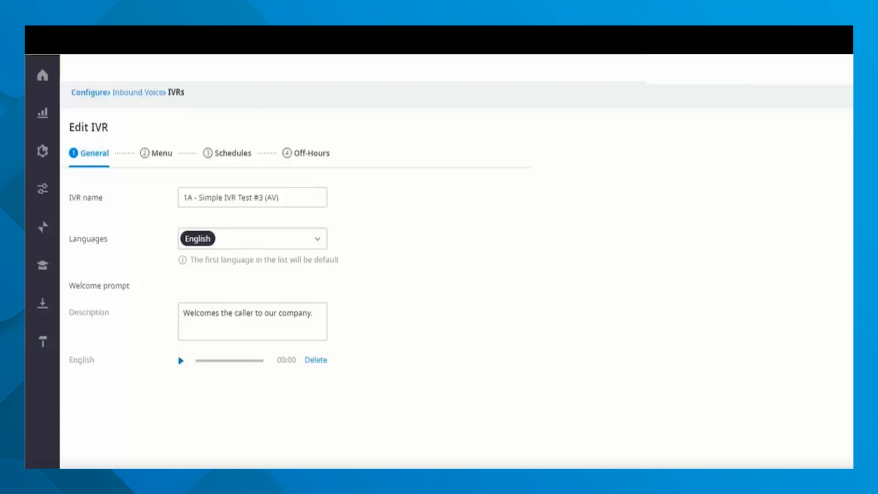
# Describe the menu prompt as "Lets the customer specify their reason for calling / which team they wish to reach." and upload its English audio
pyautogui.click(156, 153)
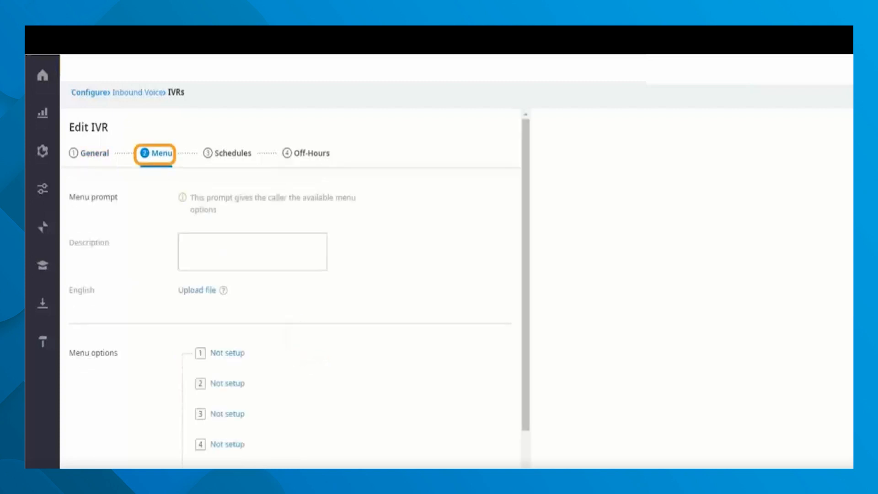
pyautogui.click(231, 242)
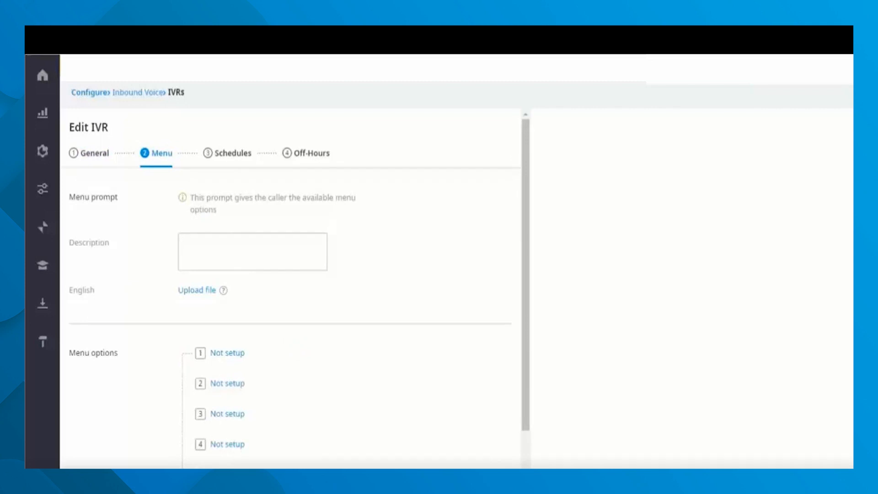
pyautogui.write('Lets the customer specify their reason for calling / which team they wish to reach.')
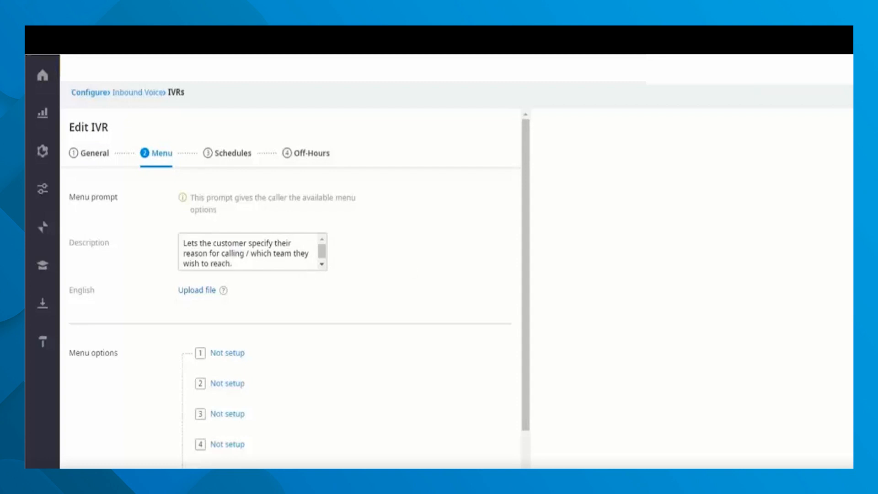
# Set menu option 1 to Queue and assign it the Sales department queue
pyautogui.click(229, 346)
pyautogui.scroll(-3, 225, 241)
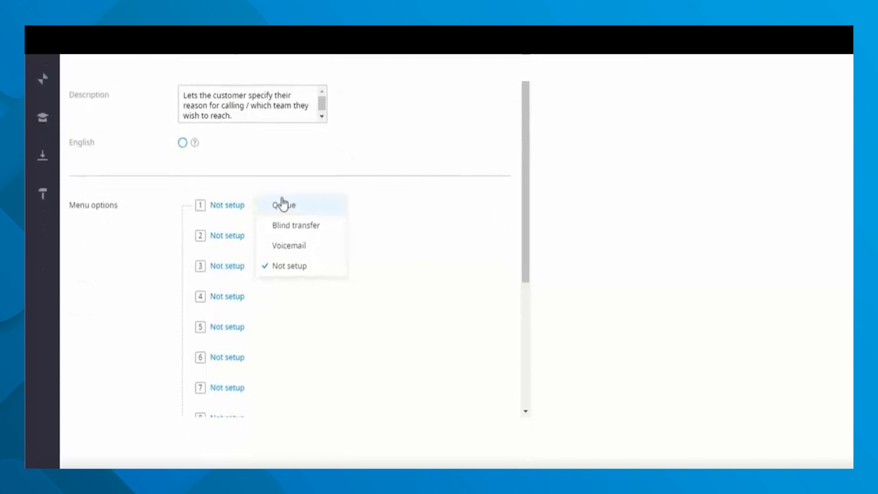
pyautogui.click(286, 203)
pyautogui.click(396, 209)
pyautogui.scroll(-5, 397, 321)
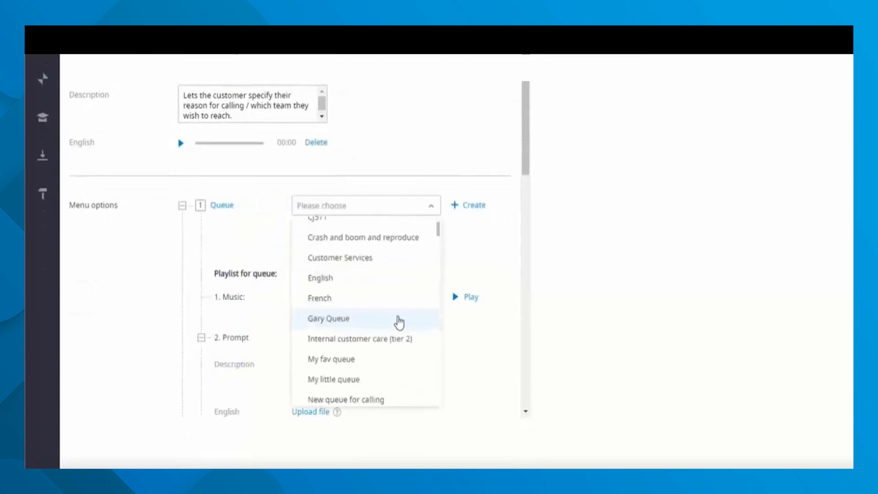
pyautogui.scroll(-10, 398, 322)
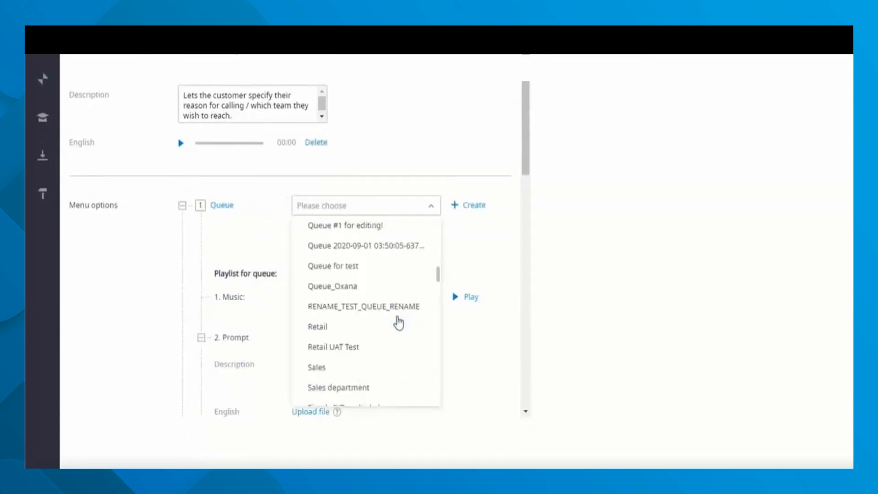
pyautogui.click(362, 236)
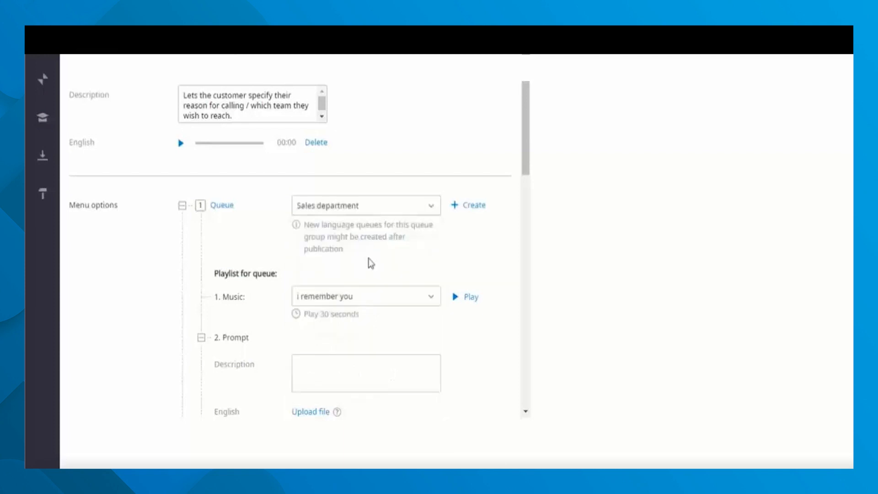
# Describe option 1's prompt 2 as telling customers they're being connected to the Sales queue and an agent will be with them shortly; upload its audio
pyautogui.scroll(-3, 424, 275)
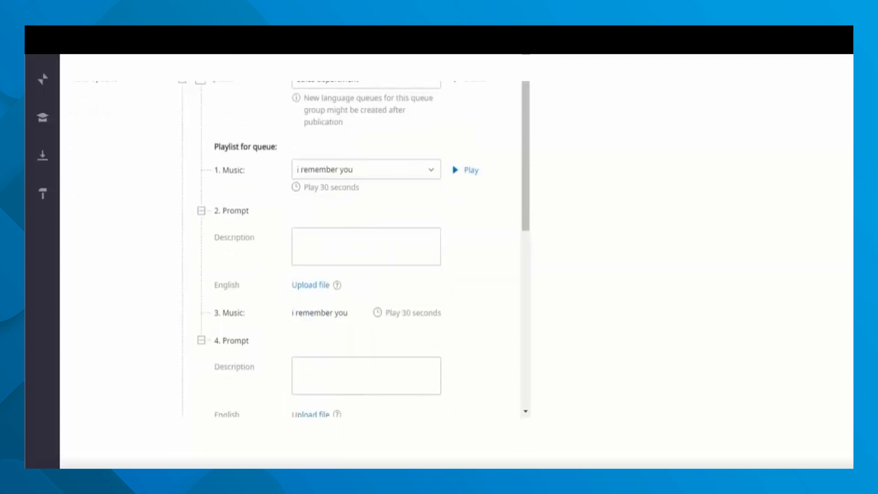
pyautogui.click(345, 244)
pyautogui.hotkey('ctrl', 'v')
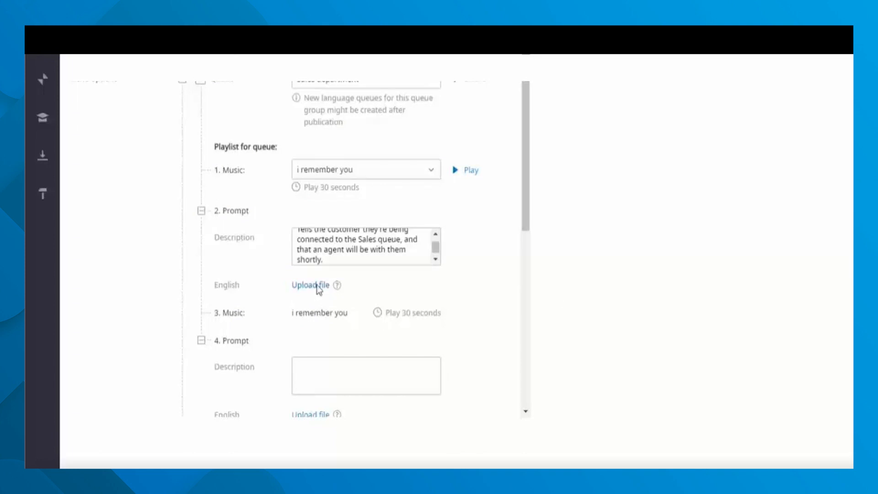
# Describe prompt 4 of the Sales department playlist as "Plays an on-hold message" and upload its English audio file
pyautogui.scroll(-3, 475, 361)
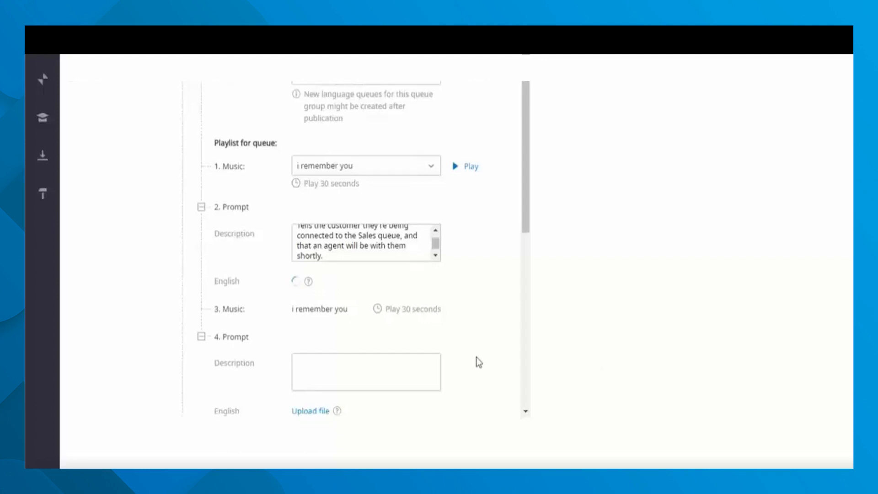
pyautogui.click(363, 192)
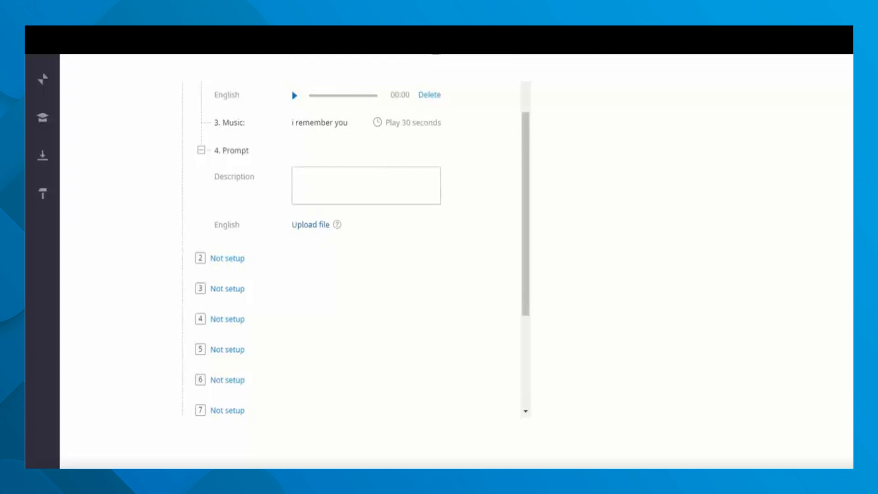
pyautogui.write('Plays an on-hold message')
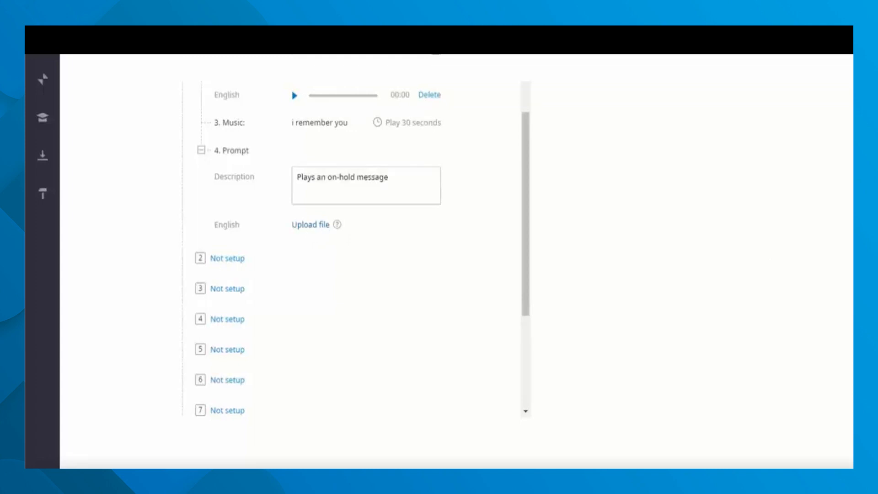
# Set menu option 2 to Queue and assign it the Technical Support queue
pyautogui.click(224, 258)
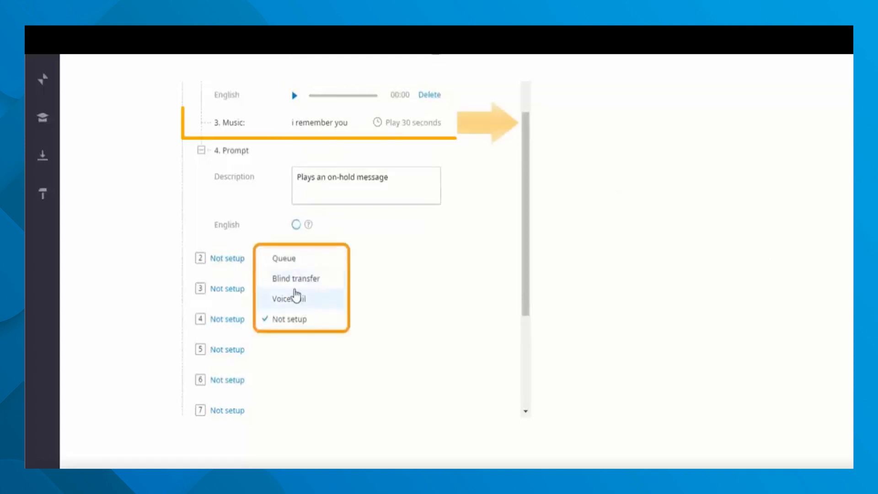
pyautogui.click(305, 257)
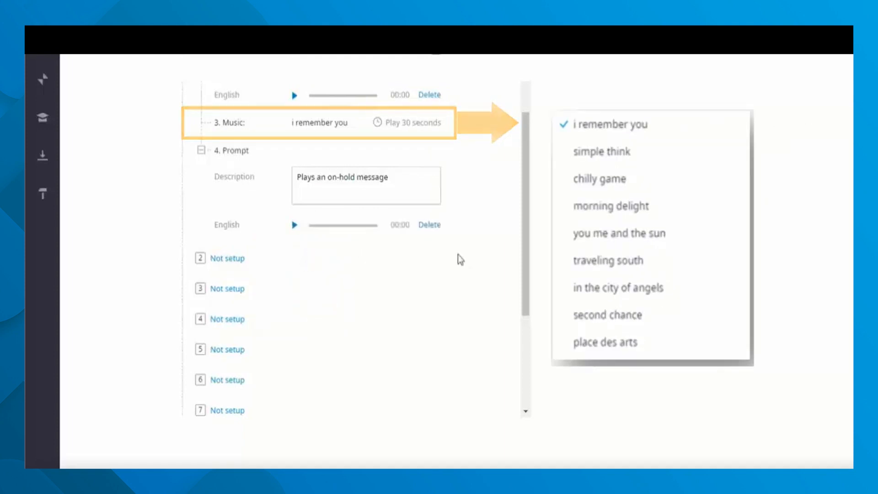
pyautogui.click(227, 259)
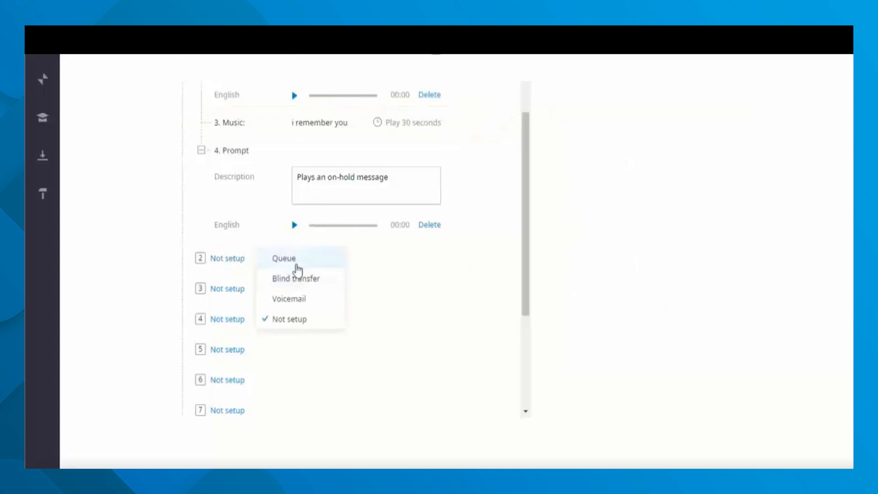
pyautogui.click(297, 266)
pyautogui.click(366, 260)
pyautogui.scroll(-10, 390, 306)
pyautogui.scroll(-5, 389, 306)
pyautogui.scroll(2, 372, 329)
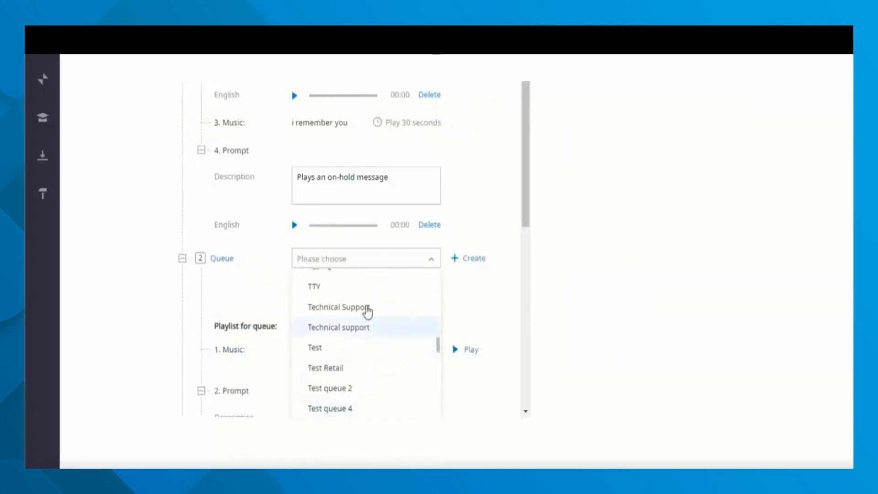
pyautogui.click(368, 310)
# Describe option 2's prompt 2 as telling customers they're being connected to the Technical Support queue and that an agent will be with them shortly
pyautogui.scroll(-3, 477, 297)
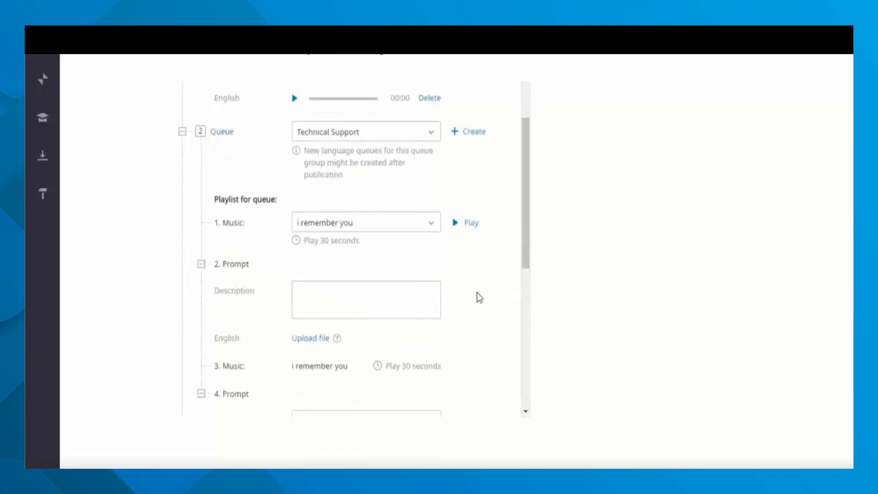
pyautogui.scroll(-3, 479, 297)
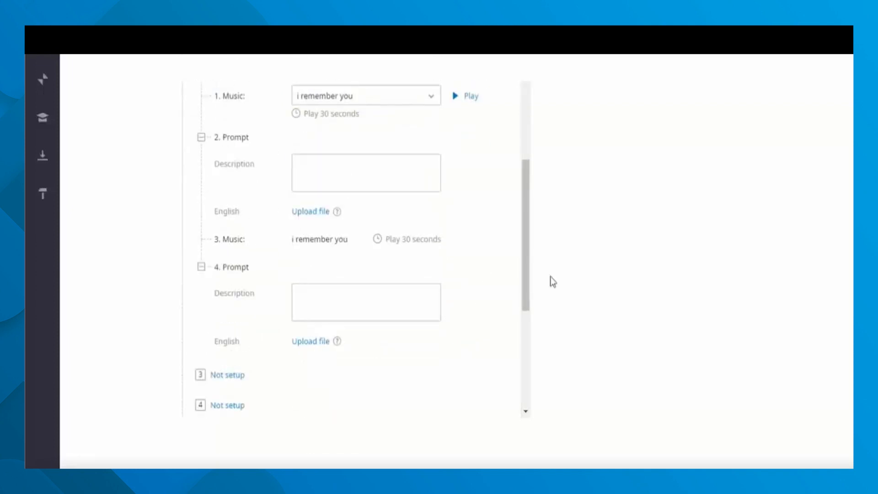
pyautogui.click(366, 173)
pyautogui.hotkey('ctrl', 'v')
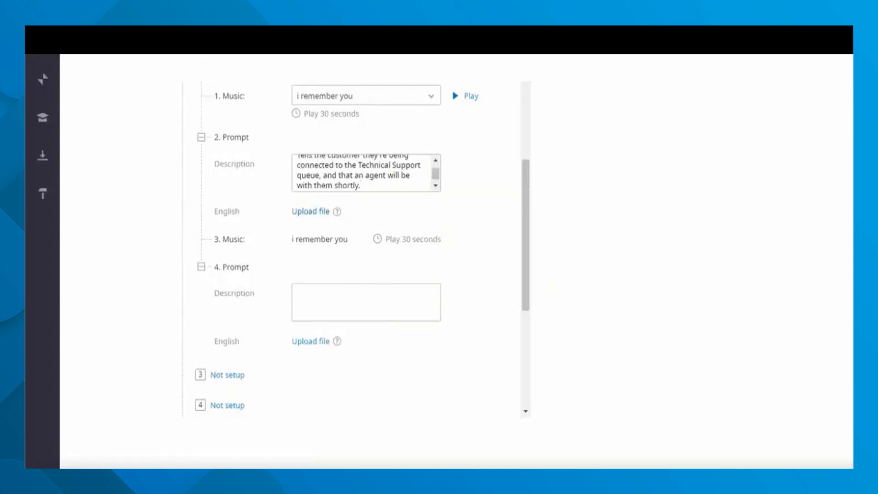
# Upload prompt 2's audio, and fill in Technical Support prompt 4 with "Plays an on-hold message with estimated wait time." and its audio
pyautogui.click(390, 289)
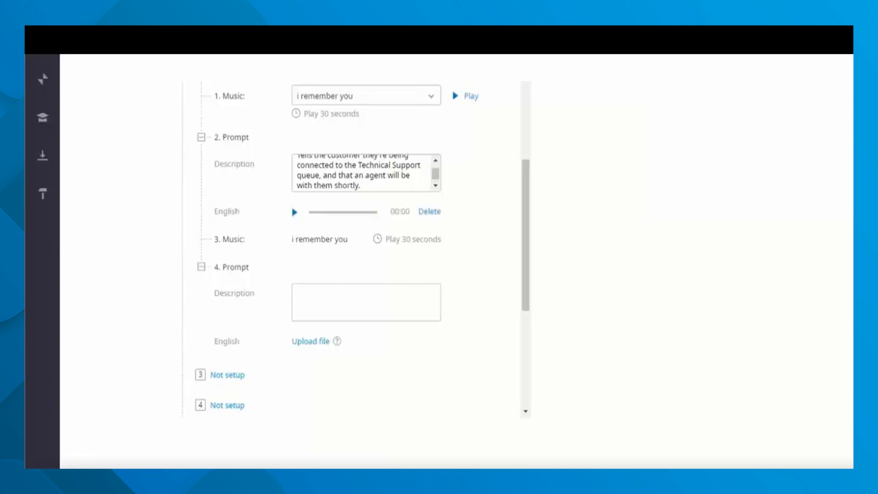
pyautogui.click(329, 301)
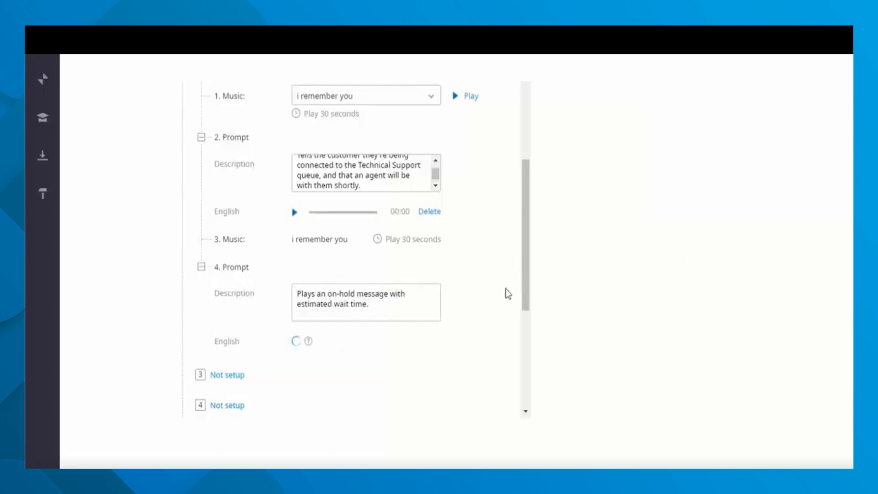
# Set menu option 3 to Blind transfer and choose the destination phone number
pyautogui.click(231, 375)
pyautogui.click(307, 395)
pyautogui.scroll(-3, 386, 308)
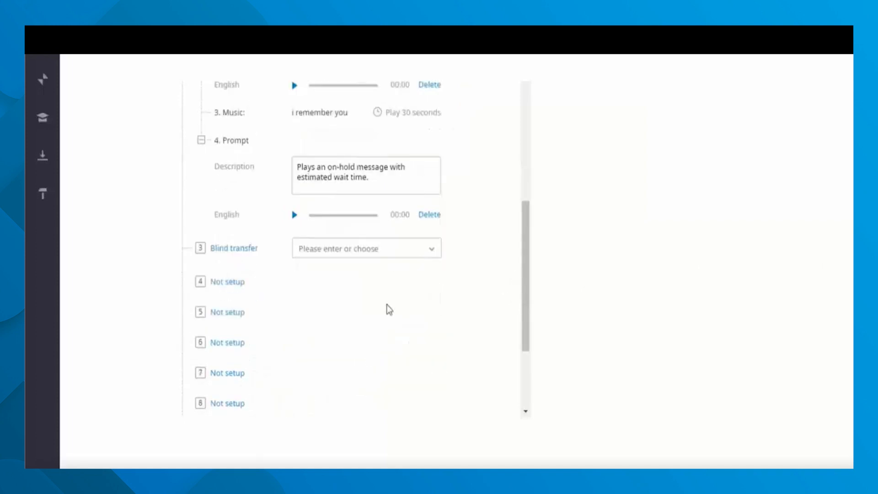
pyautogui.click(431, 252)
pyautogui.click(393, 288)
# Set menu option 4 to Voicemail and enter the legal team's e-mail address as the recipient
pyautogui.click(227, 283)
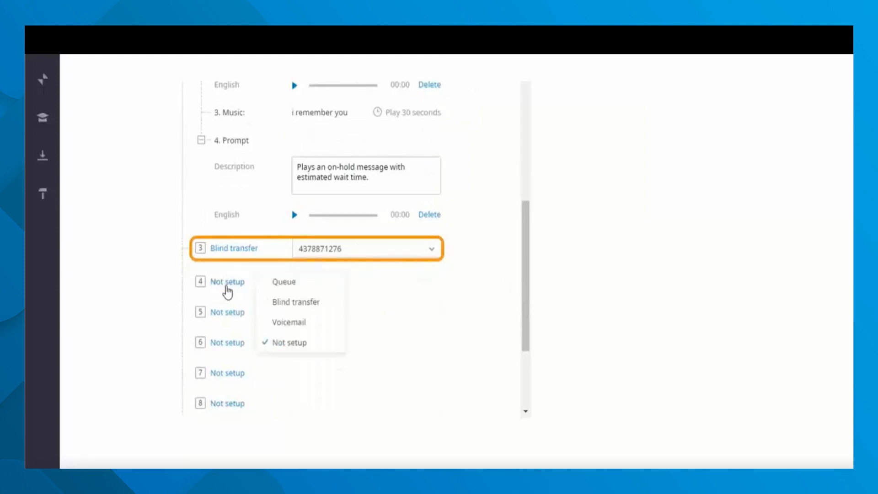
pyautogui.click(307, 325)
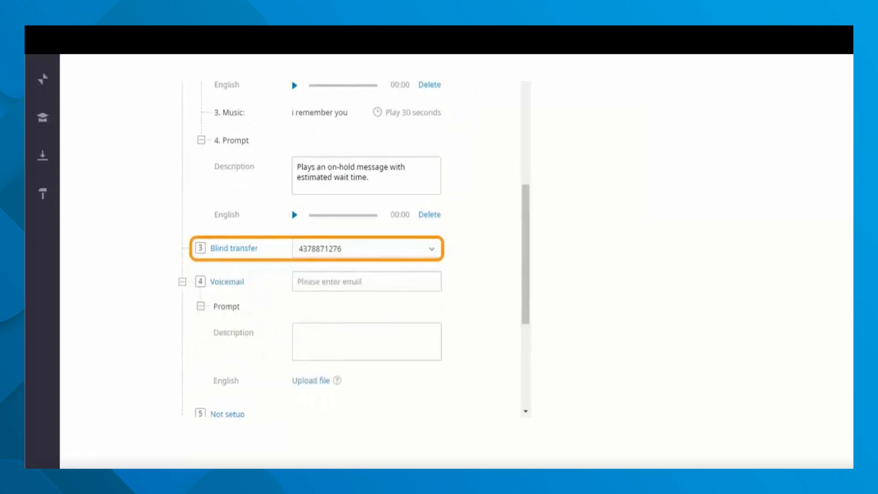
pyautogui.click(391, 284)
pyautogui.hotkey('ctrl', 'v')
# Describe the voicemail prompt as "If you'd like to reach our Legal team, please leave a message now." and upload its English audio
pyautogui.click(356, 333)
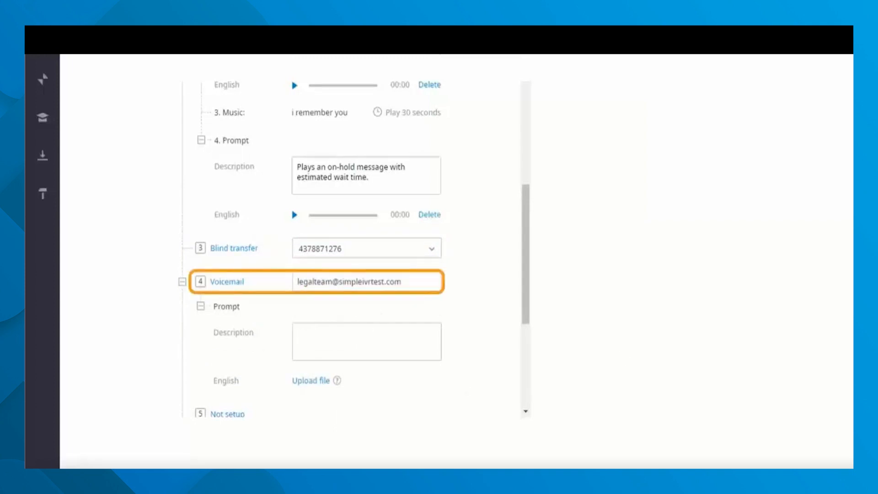
pyautogui.write("If you'd like to reach our Legal team, please leave a message now.")
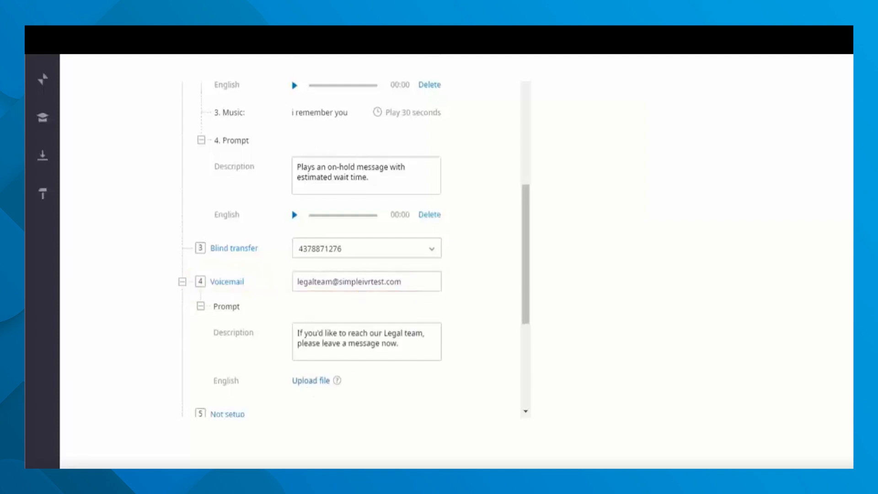
# Continue to the Schedules step and set the Sales department's English schedule to "eastern seaboard office schedule"
pyautogui.moveTo(525, 273); pyautogui.dragTo(547, 406)
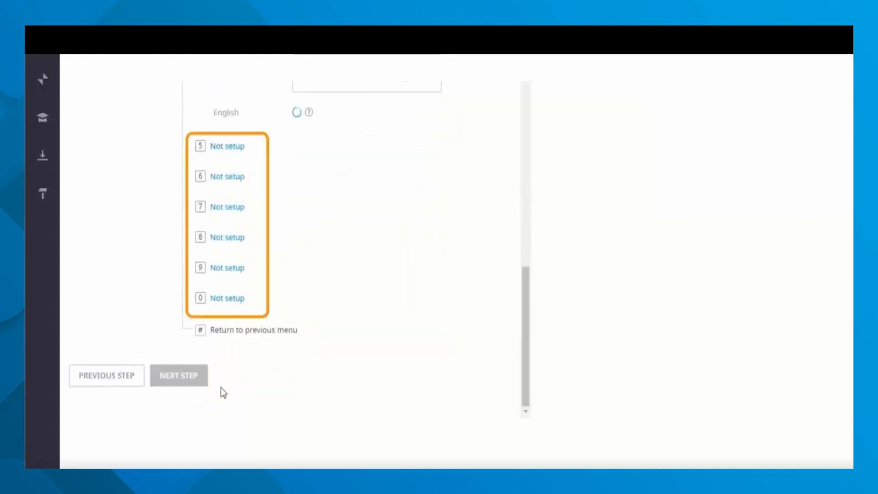
pyautogui.click(178, 382)
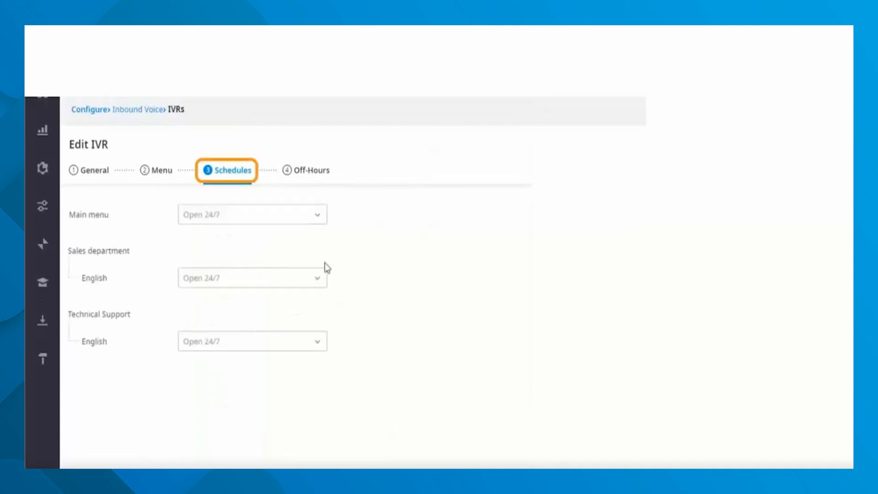
pyautogui.click(316, 219)
pyautogui.click(317, 220)
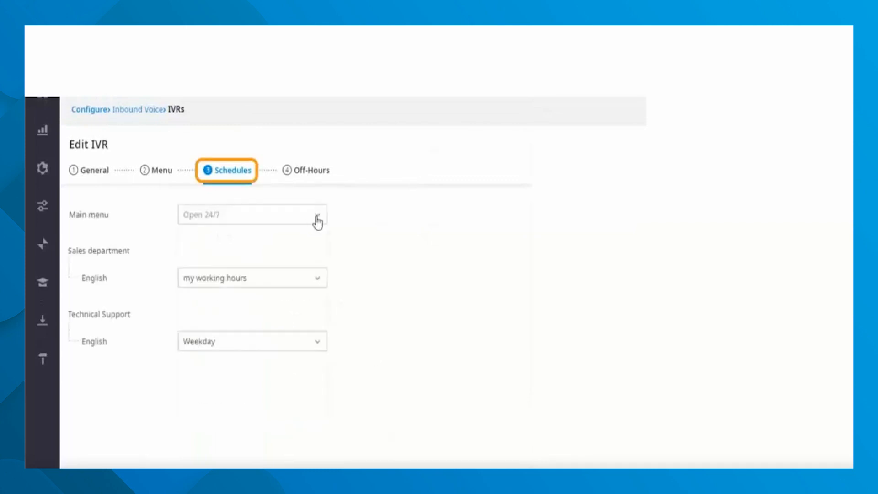
pyautogui.click(316, 279)
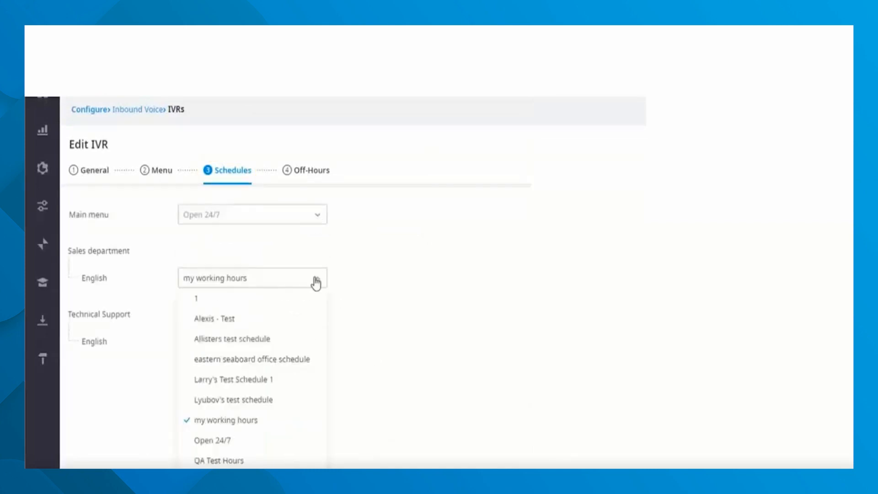
pyautogui.click(290, 359)
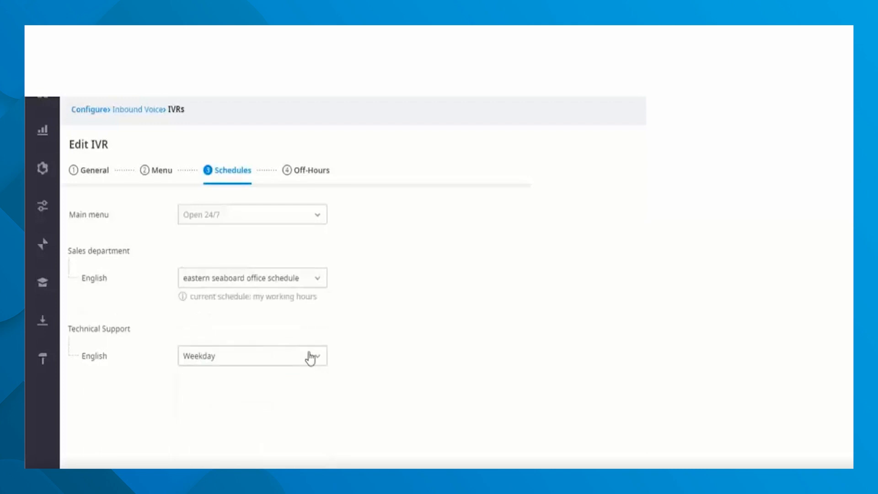
# Set Technical Support's English schedule to "Southern Callflow hours" and continue to the Off-Hours step
pyautogui.click(307, 357)
pyautogui.scroll(-5, 305, 439)
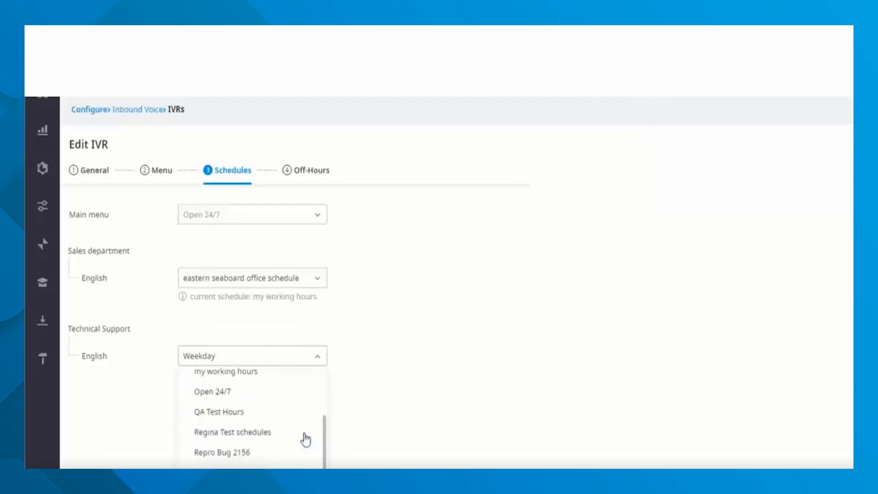
pyautogui.click(285, 391)
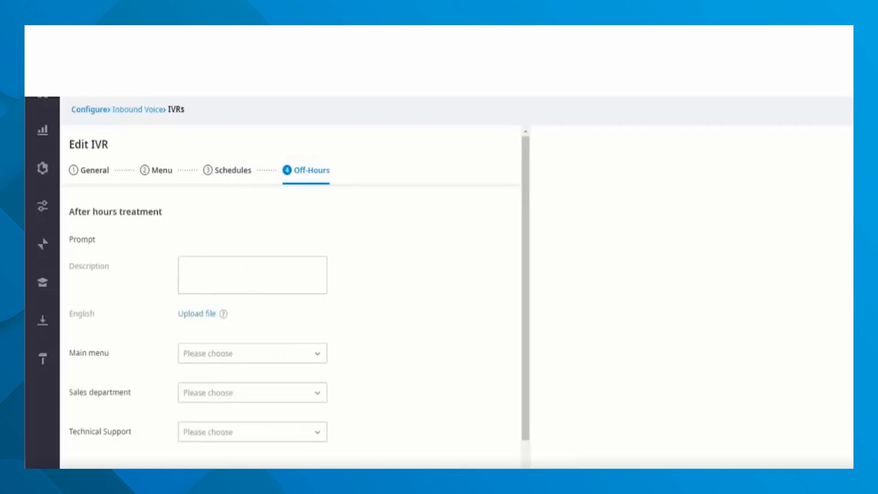
# Describe the after-hours prompt as "Notifies the customer that the current time is outside of working hours, and explains the change in call flow." and upload its audio
pyautogui.click(260, 275)
pyautogui.hotkey('ctrl', 'v')
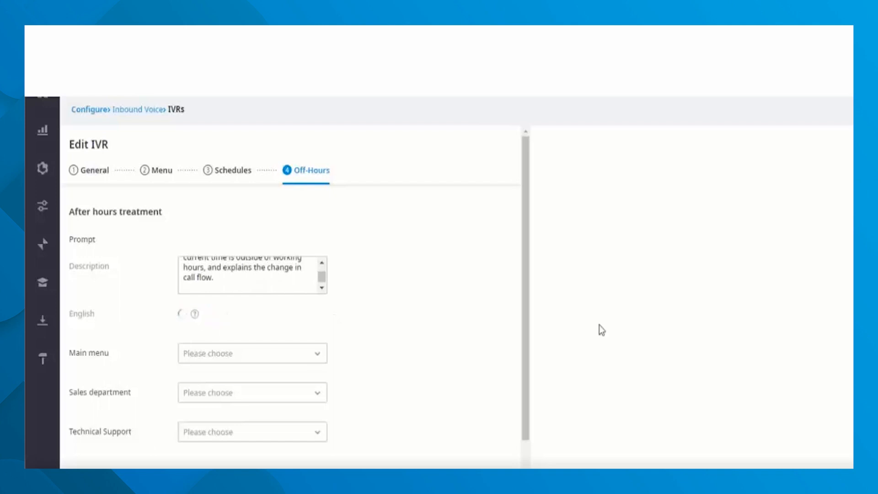
# Set the main menu's after-hours treatment to Voicemail and enter the after-hours recipient's e-mail address
pyautogui.click(318, 364)
pyautogui.click(284, 393)
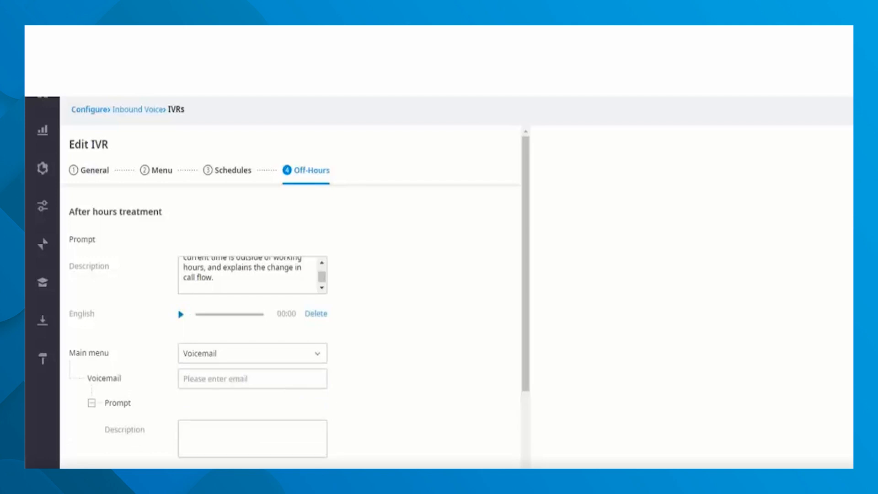
pyautogui.click(237, 380)
pyautogui.hotkey('ctrl', 'v')
# Copy the after-hours prompt description into the main menu's voicemail prompt and upload its English audio
pyautogui.click(259, 433)
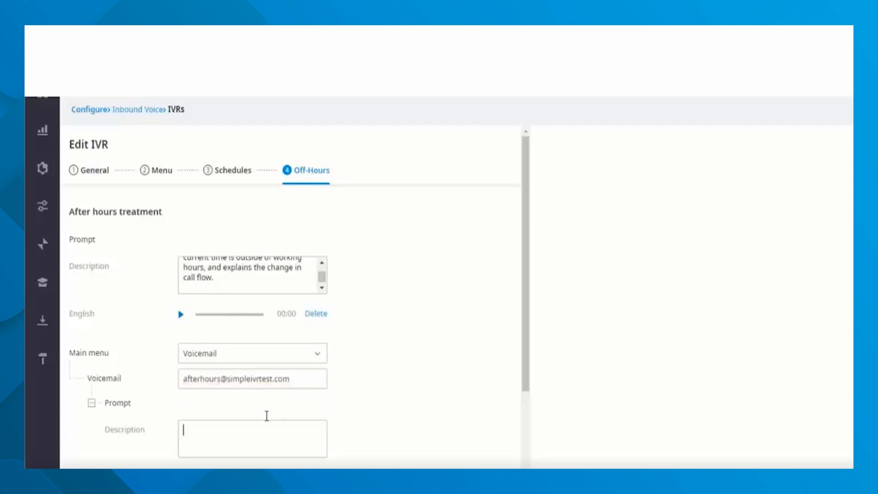
pyautogui.moveTo(246, 281); pyautogui.dragTo(160, 258)
pyautogui.hotkey('ctrl', 'c')
pyautogui.click(258, 440)
pyautogui.hotkey('ctrl', 'v')
pyautogui.scroll(-3, 365, 441)
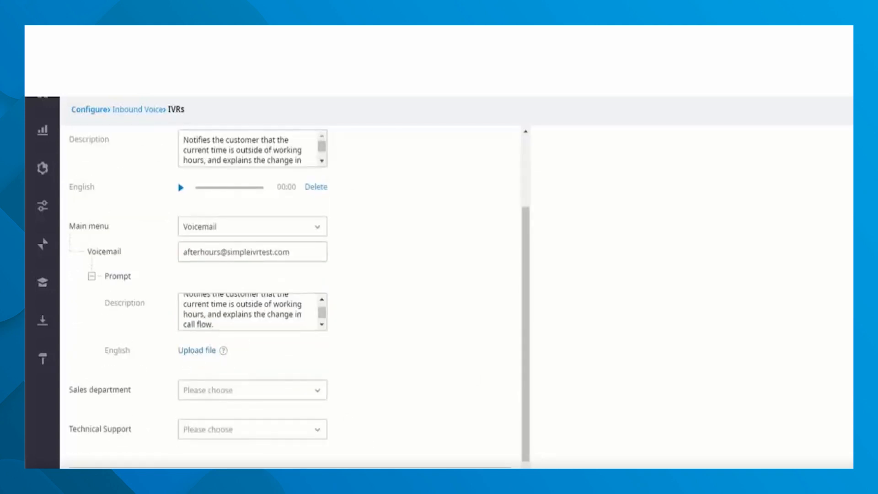
# Set the Sales department's after-hours treatment to Blind transfer and choose the destination phone number
pyautogui.click(312, 387)
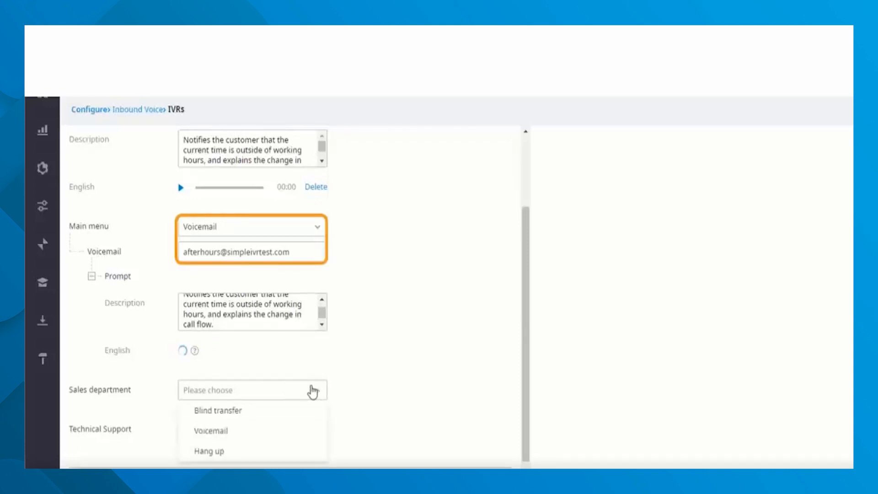
pyautogui.click(293, 411)
pyautogui.click(324, 425)
pyautogui.click(296, 427)
# Set Technical Support's after-hours treatment to Blind transfer and choose the second listed phone number as the destination
pyautogui.scroll(-3, 297, 365)
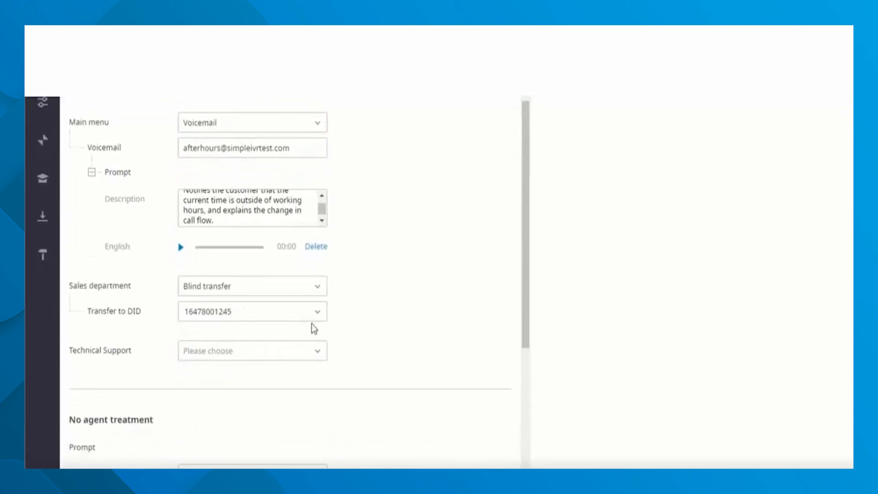
pyautogui.click(309, 359)
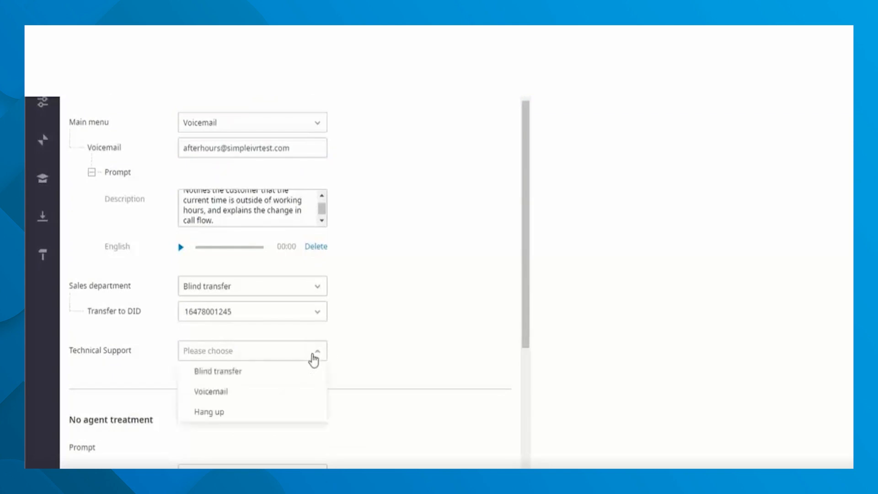
pyautogui.click(288, 370)
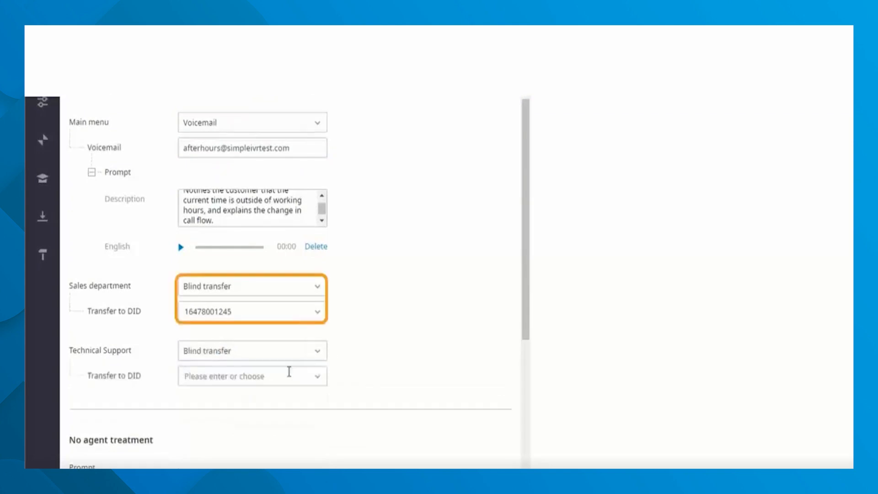
pyautogui.click(317, 378)
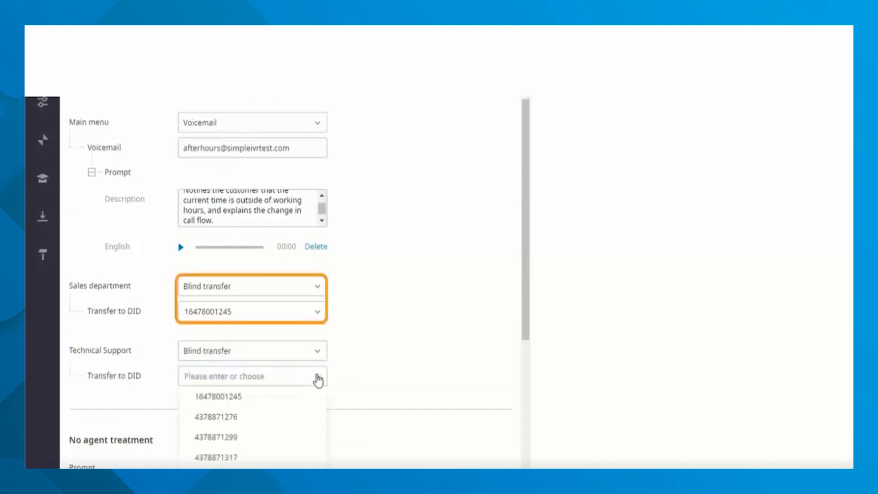
pyautogui.click(281, 417)
# Describe the no-agent prompt as "Notifies the customer that there are no agents currently signed in, and explains the change in call flow." and upload its English audio
pyautogui.scroll(-3, 380, 368)
pyautogui.scroll(-2, 380, 369)
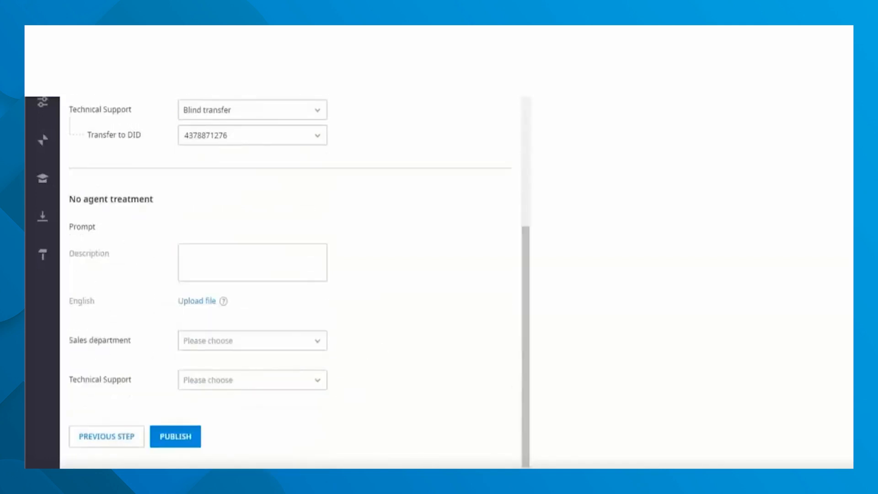
pyautogui.click(259, 261)
pyautogui.write('Notifies the customer that there are no agents currently signed in, and explains the change in call flow.')
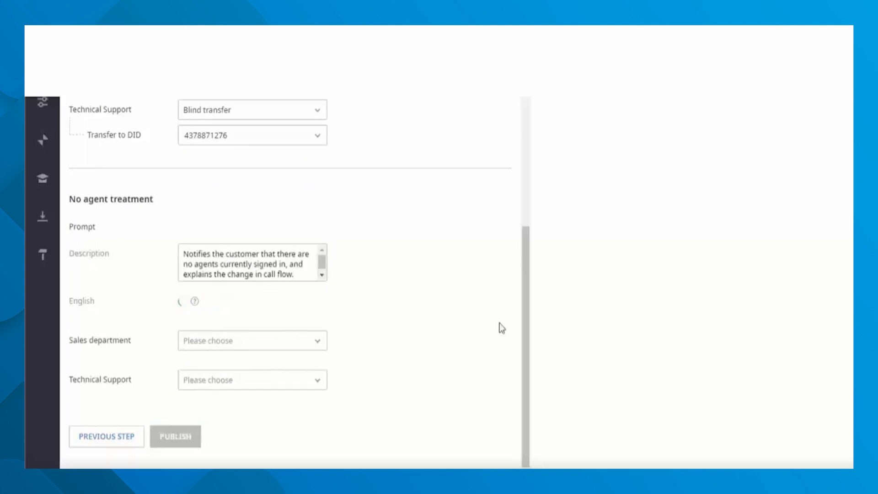
# Set the Sales department's no-agent treatment to Voicemail and enter the no-agents recipient's e-mail address
pyautogui.click(312, 342)
pyautogui.click(276, 378)
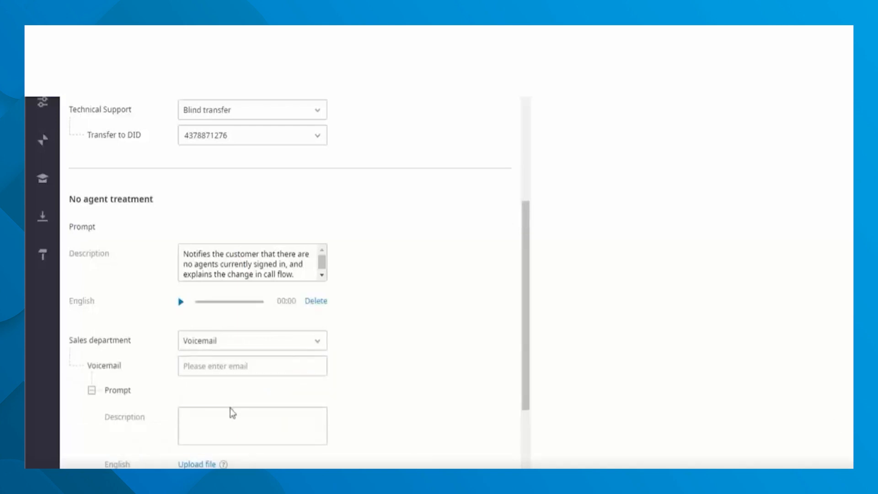
pyautogui.hotkey('ctrl', 'v')
# Describe the Sales voicemail prompt as "Notifies the customer that there are no agents currently signed in, and explains the change in call flow." and upload its audio
pyautogui.click(265, 417)
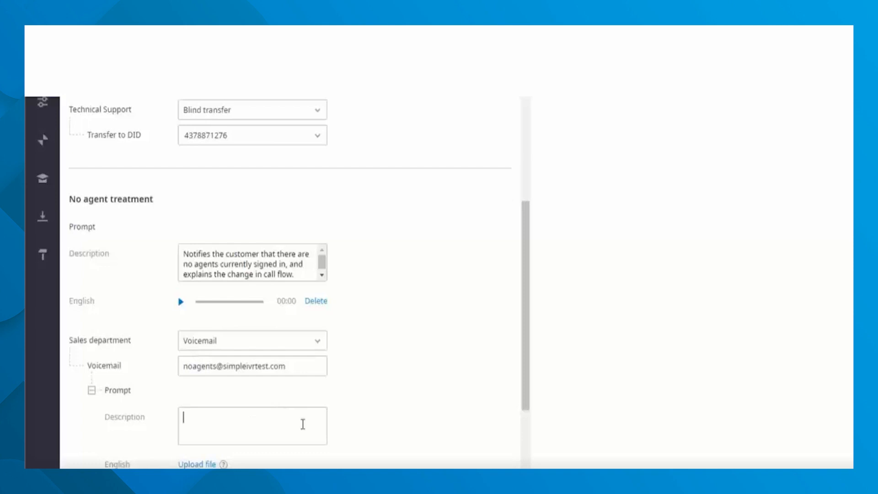
pyautogui.write('Notifies the customer that there are no agents currently signed in, and explains the change in call flow.')
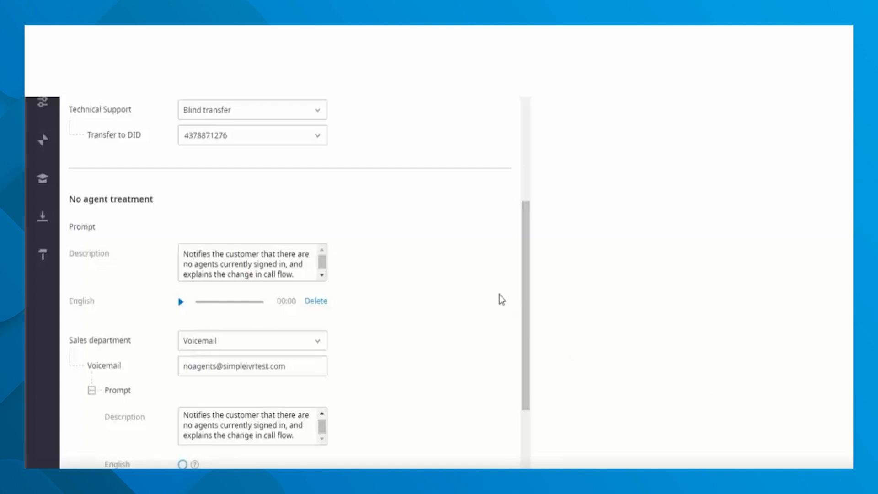
# Set Technical Support's no-agent treatment to Voicemail with the recipient's e-mail address, the same no-agents prompt description and its English audio
pyautogui.moveTo(523, 266); pyautogui.dragTo(525, 404)
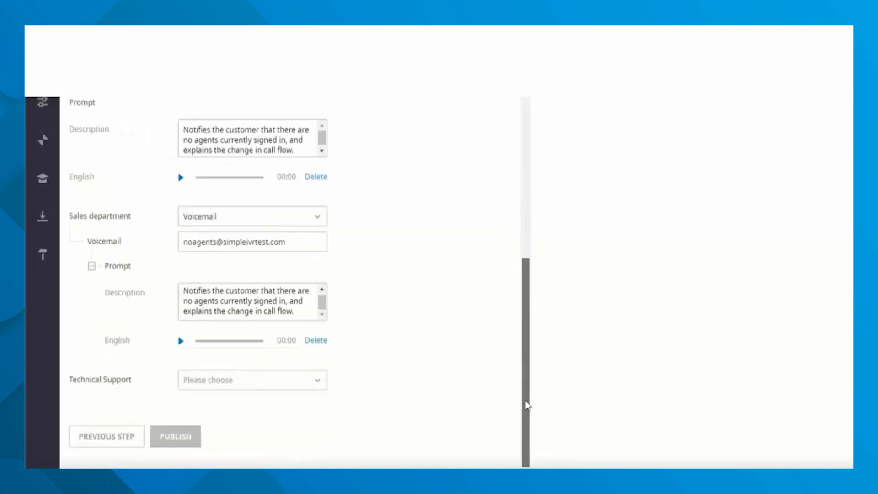
pyautogui.click(304, 380)
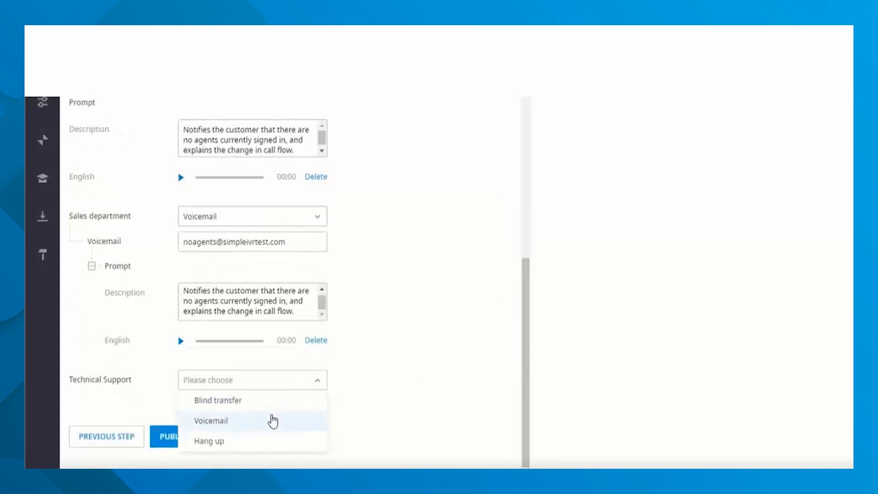
pyautogui.click(272, 420)
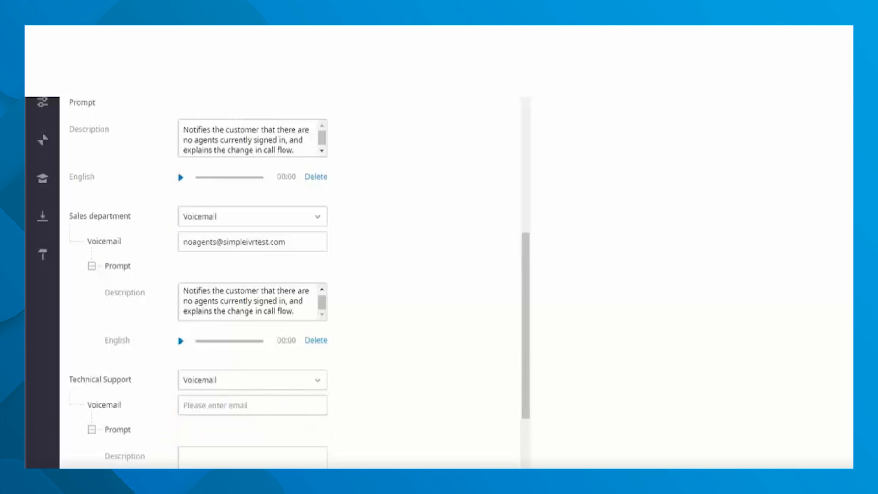
pyautogui.click(258, 404)
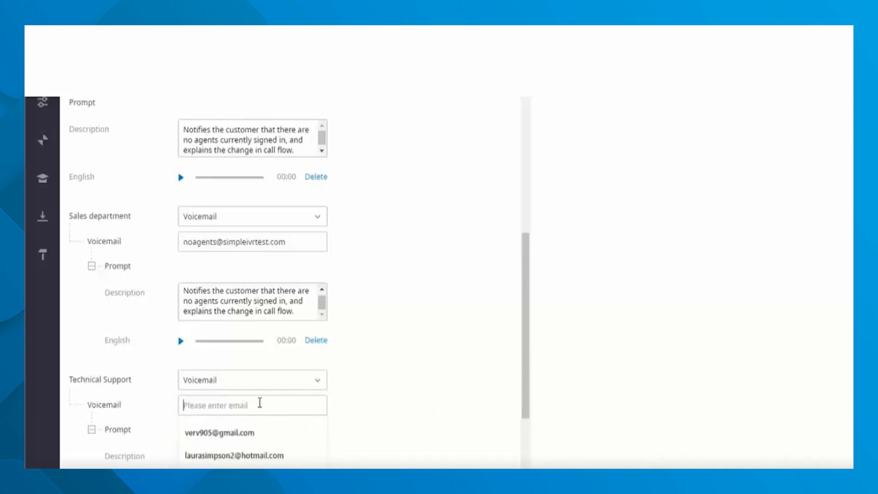
pyautogui.hotkey('ctrl', 'v')
# Publish the IVR and accept the schedule replacements for the Sales department and Technical Support queues
pyautogui.scroll(-3, 217, 436)
pyautogui.click(167, 438)
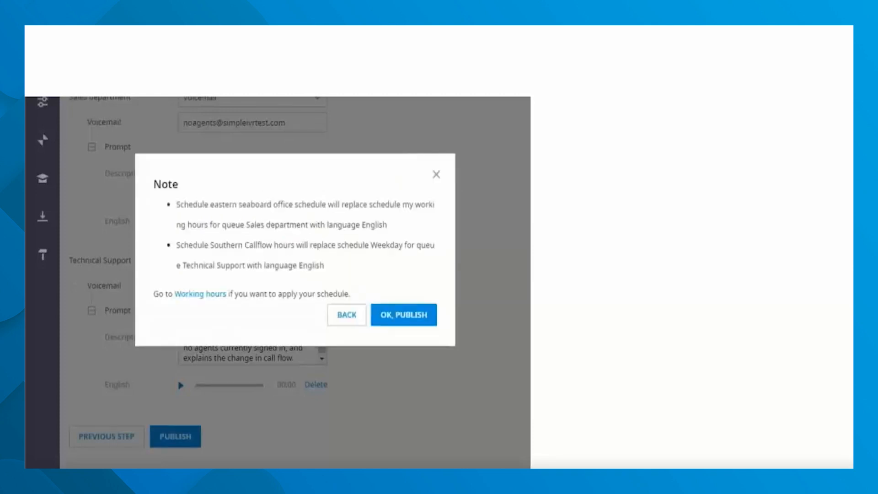
pyautogui.click(386, 315)
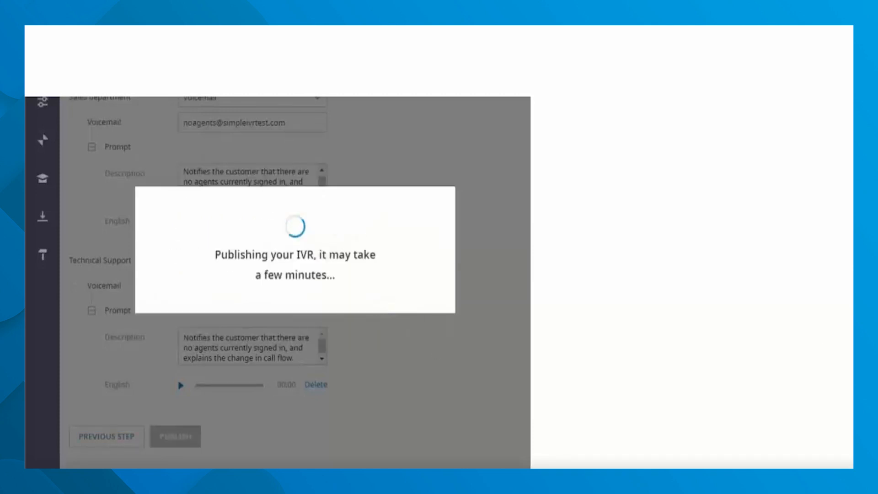